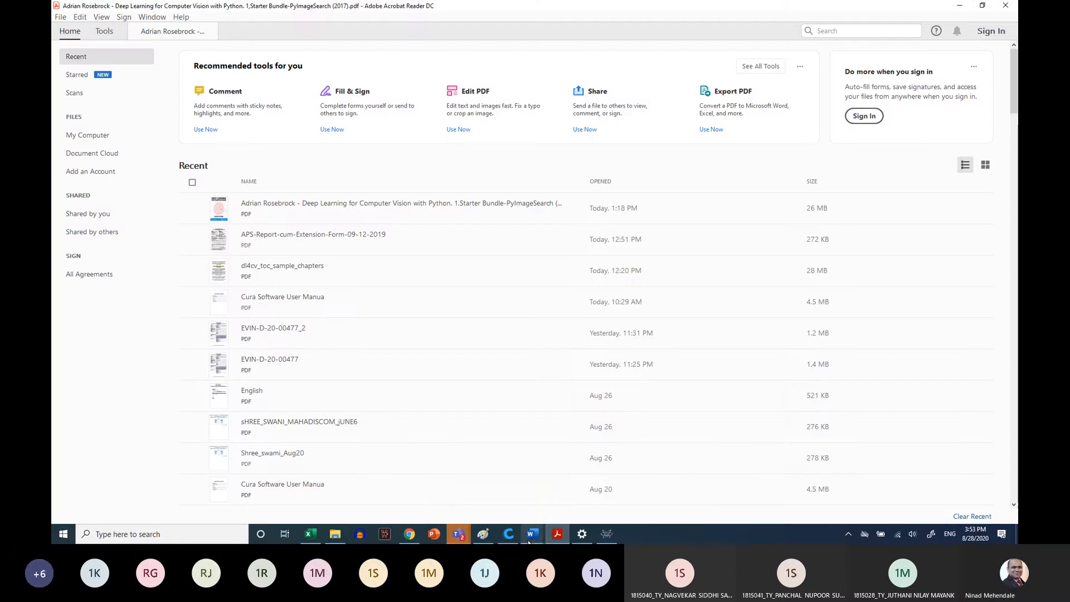
Switch to the Experiment_3_IC555 Word document and review its Intruder Detection circuit diagram.
left_click(567, 478)
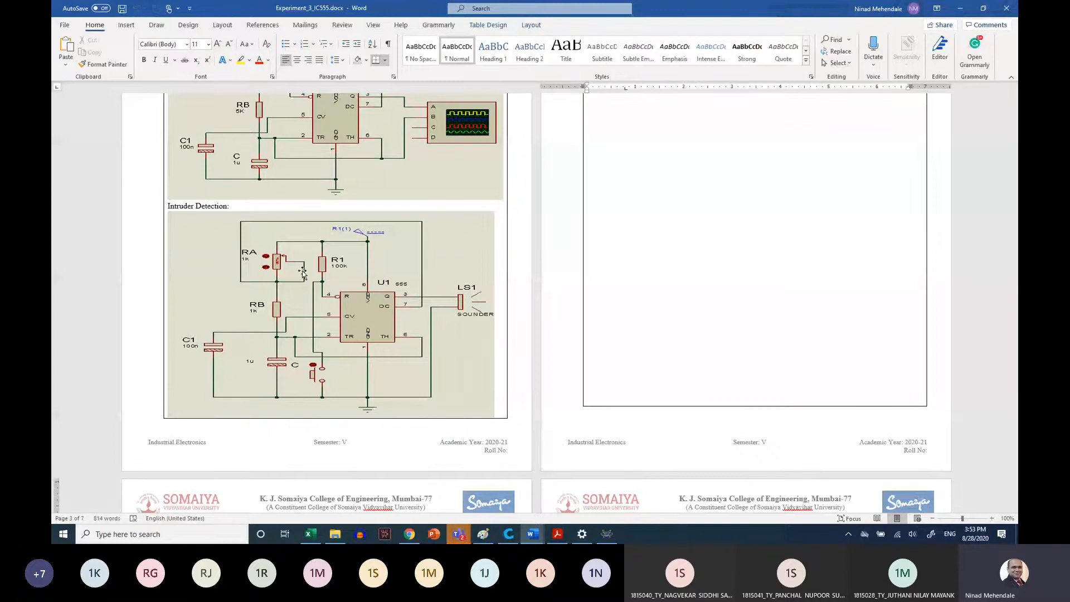
scroll(302, 272, "up", 3)
scroll(299, 417, "down", 1)
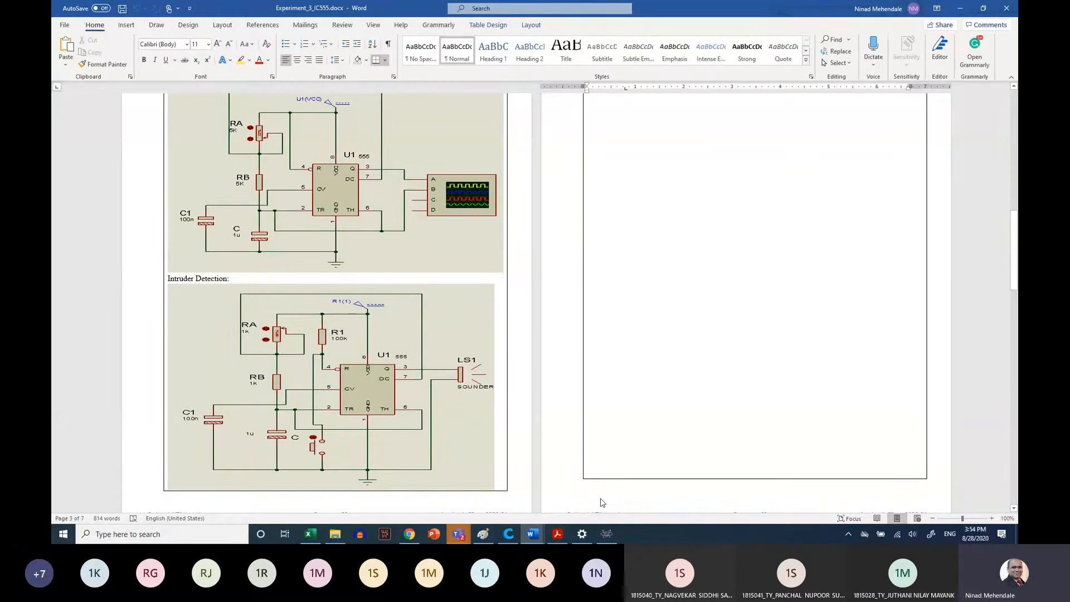
Switch to Proteus, stop the running simulation, and test-run the circuit with the 555's reset pin wired to ground.
left_click(606, 533)
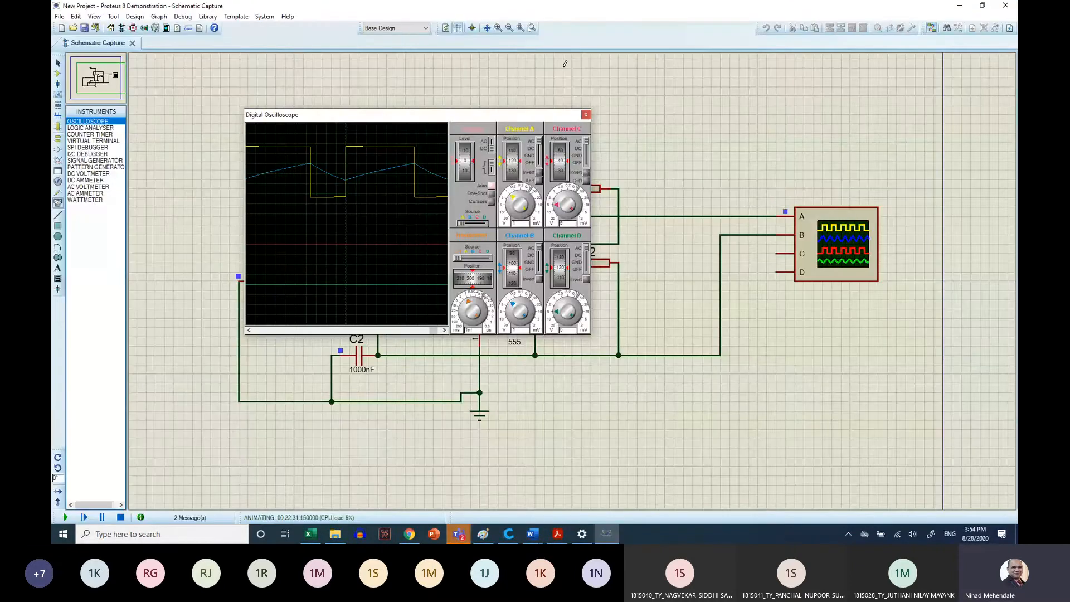
left_click(120, 516)
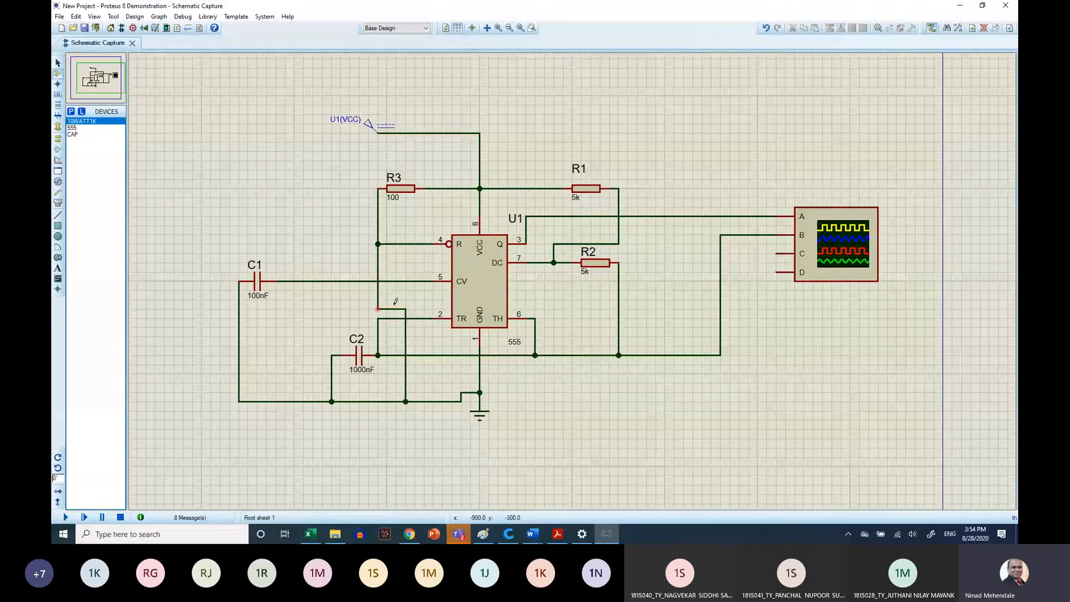
key("F12")
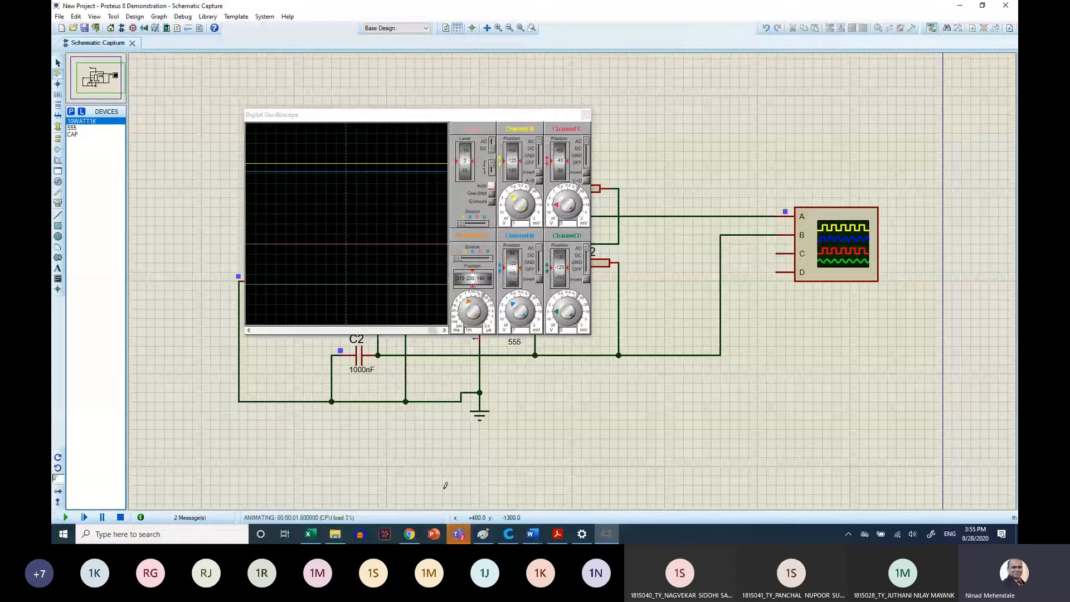
left_click(120, 518)
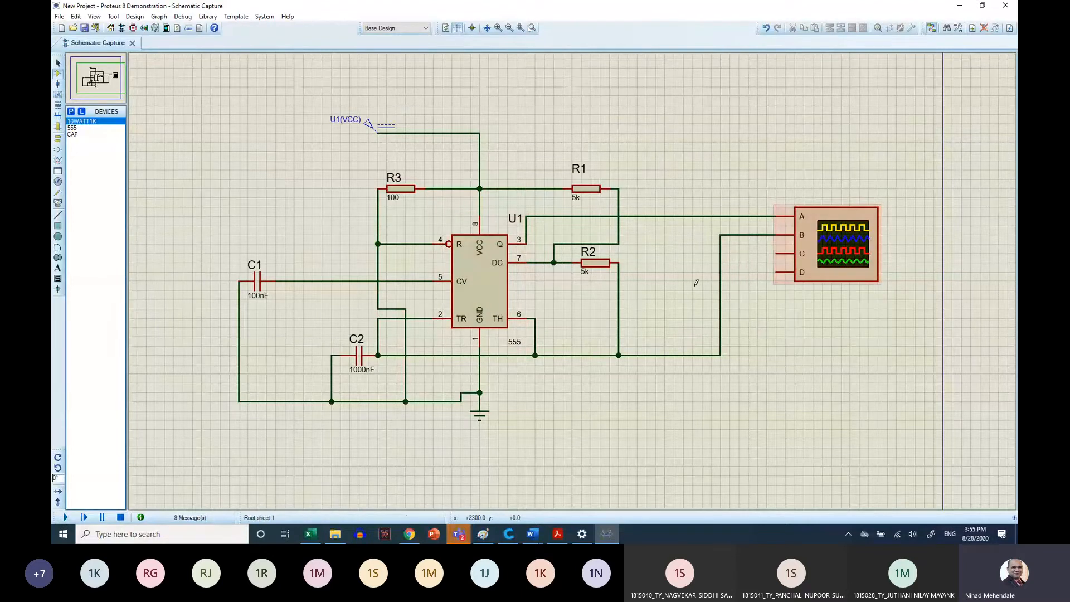
Find a SWITCH component in the device library and place it below the 555, just above the ground line.
left_click(70, 112)
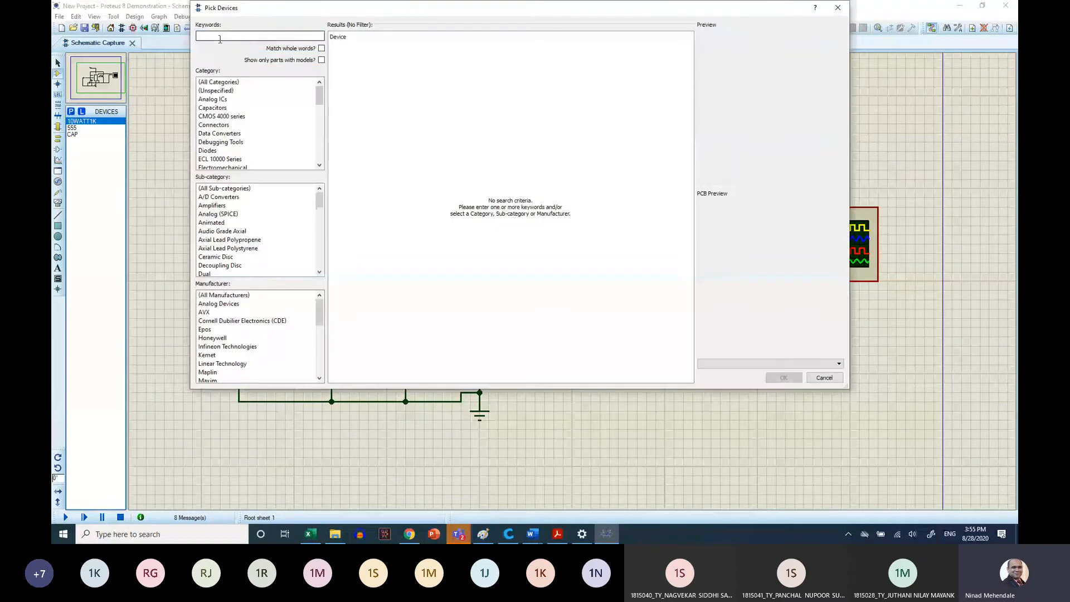
type("swit")
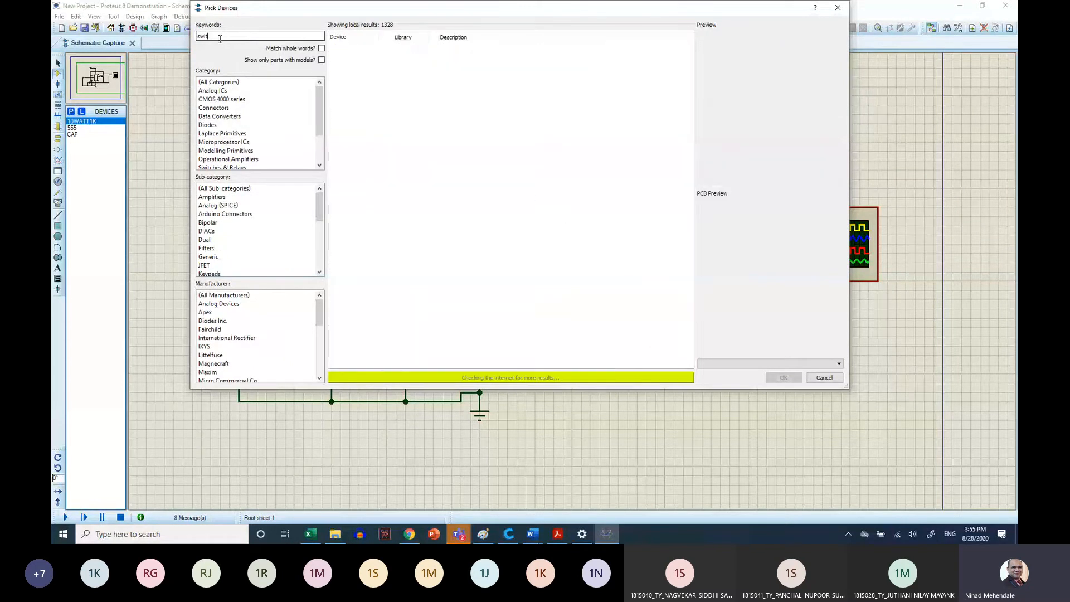
type("c")
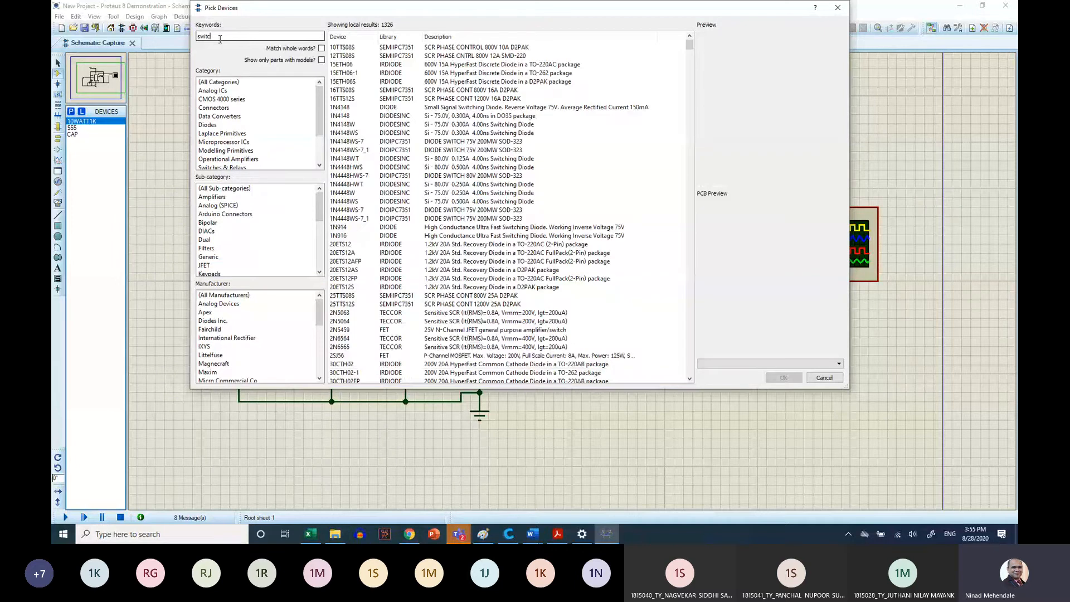
type("h")
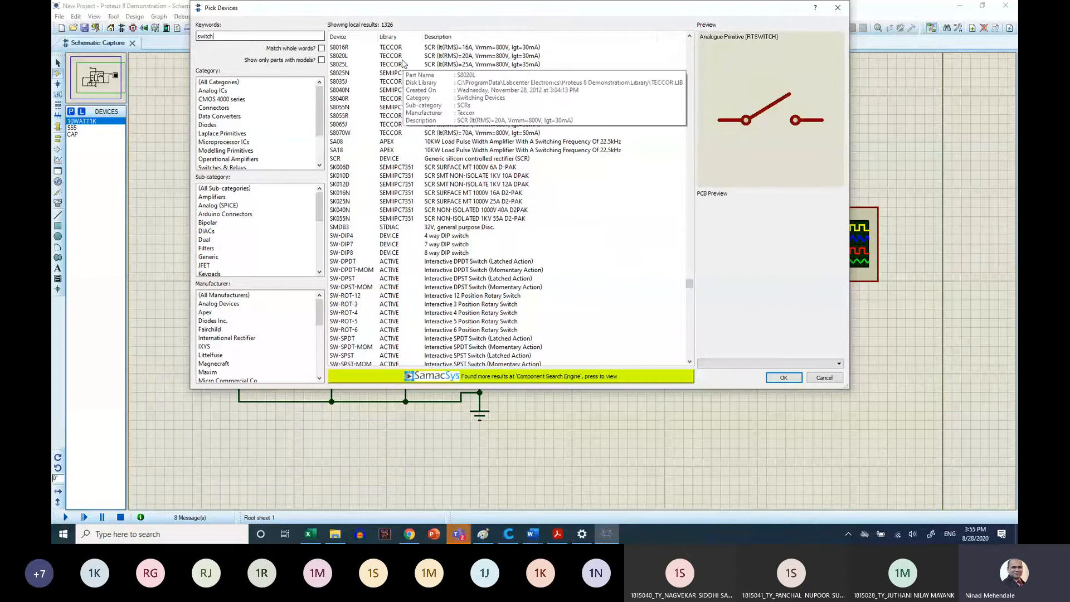
key("Return")
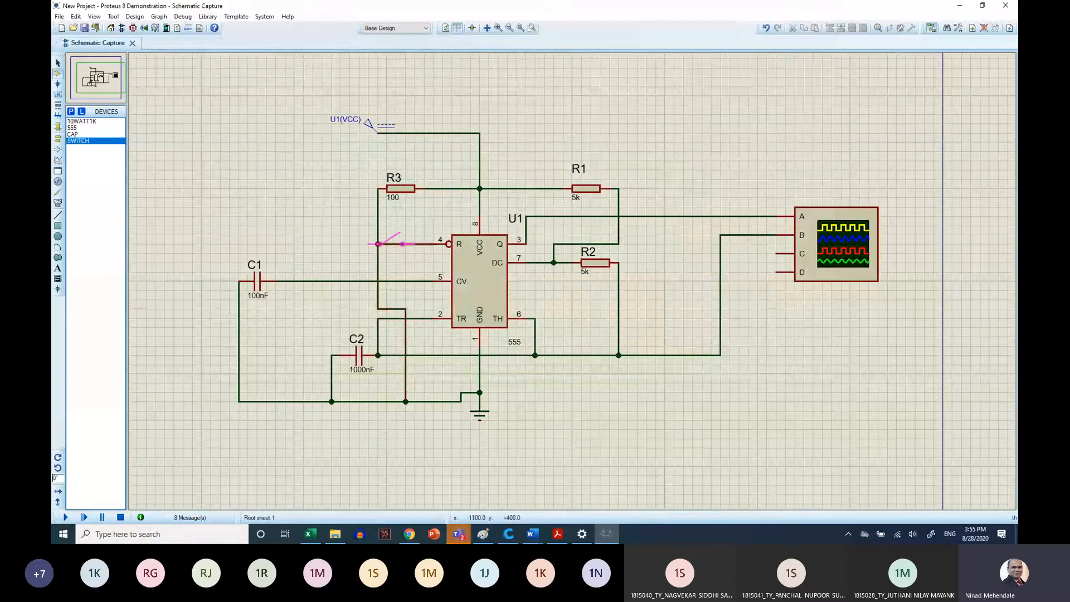
left_click(438, 379)
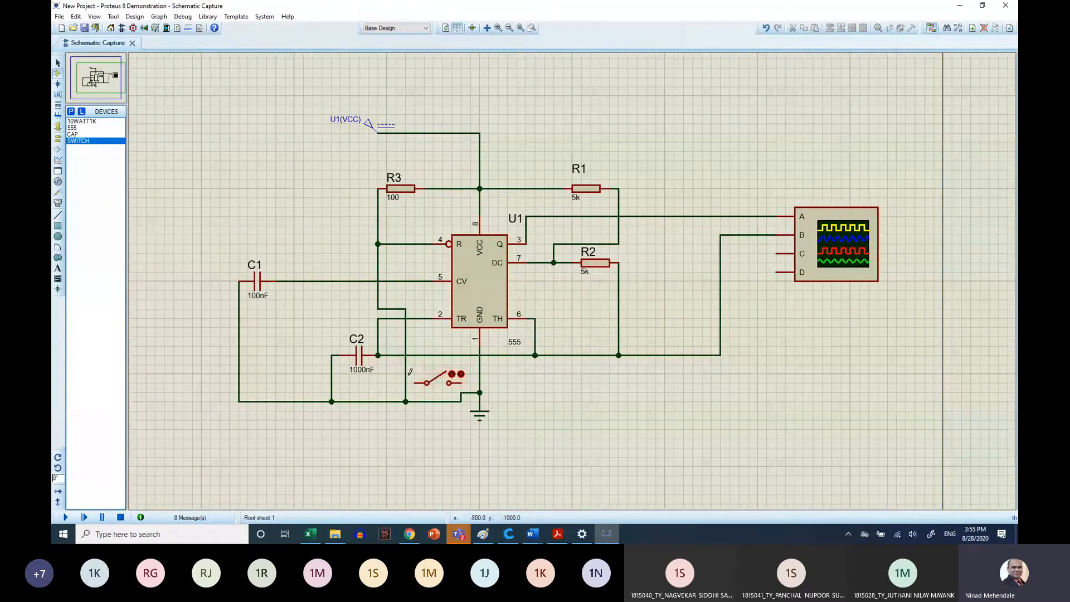
Delete the wire grounding the 555's reset pin, and connect the switch between ground and the R3–pin 4 node instead.
right_click(406, 371)
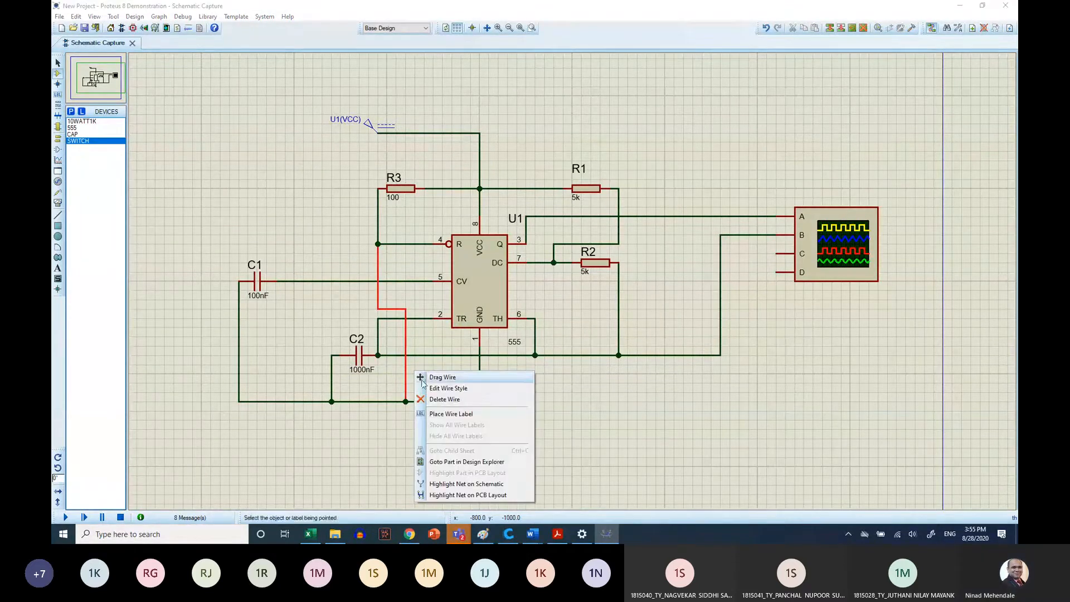
left_click(444, 399)
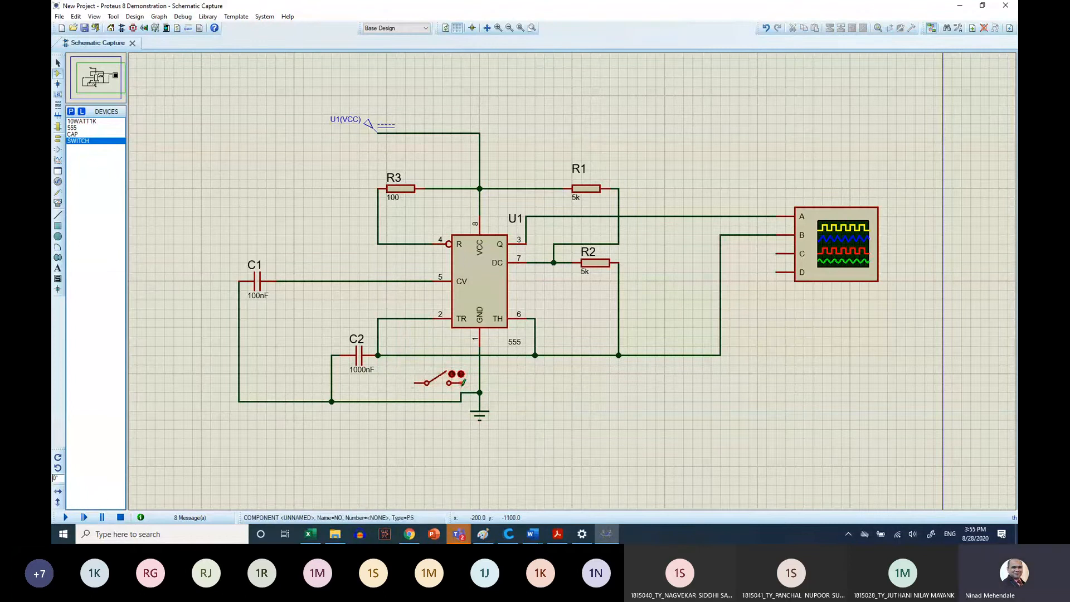
left_click(461, 383)
left_click(460, 393)
left_click(425, 384)
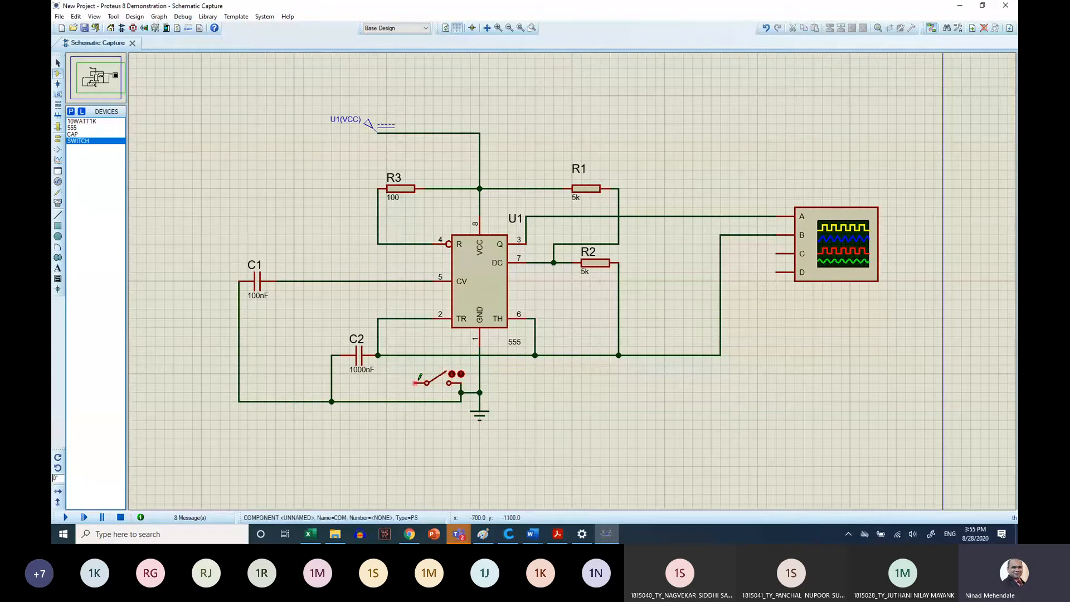
left_click(378, 244)
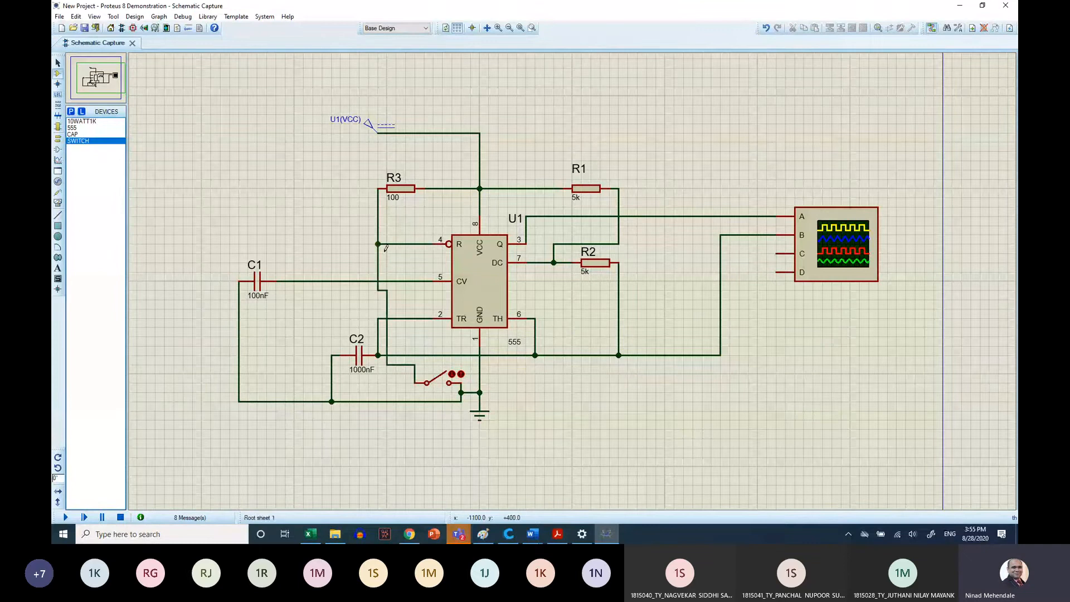
Toggle the reset switch on the schematic, leaving it closed.
left_click(446, 385)
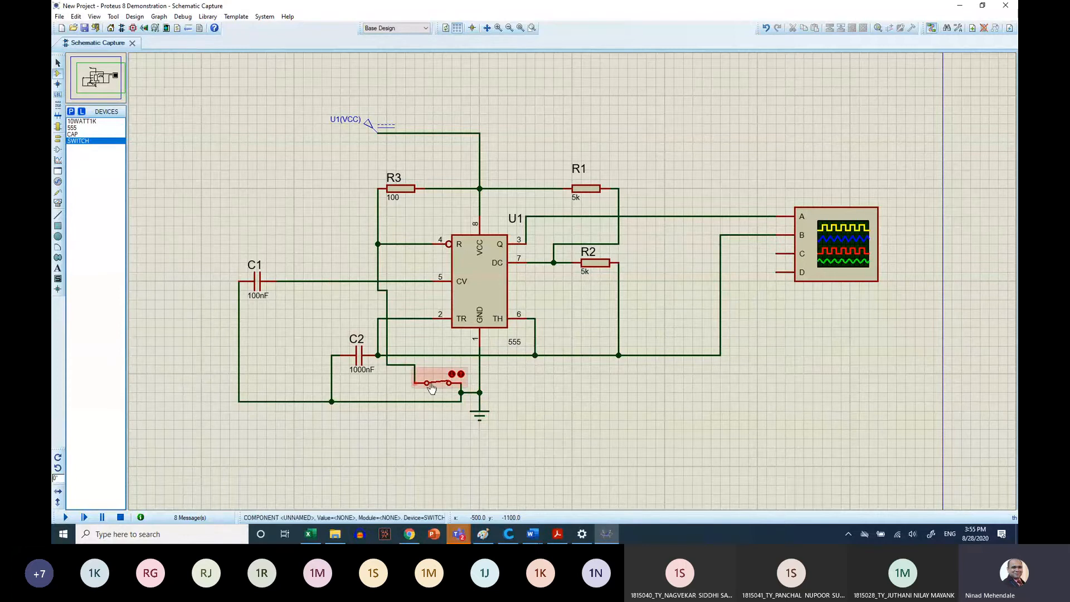
left_click(434, 384)
left_click(435, 385)
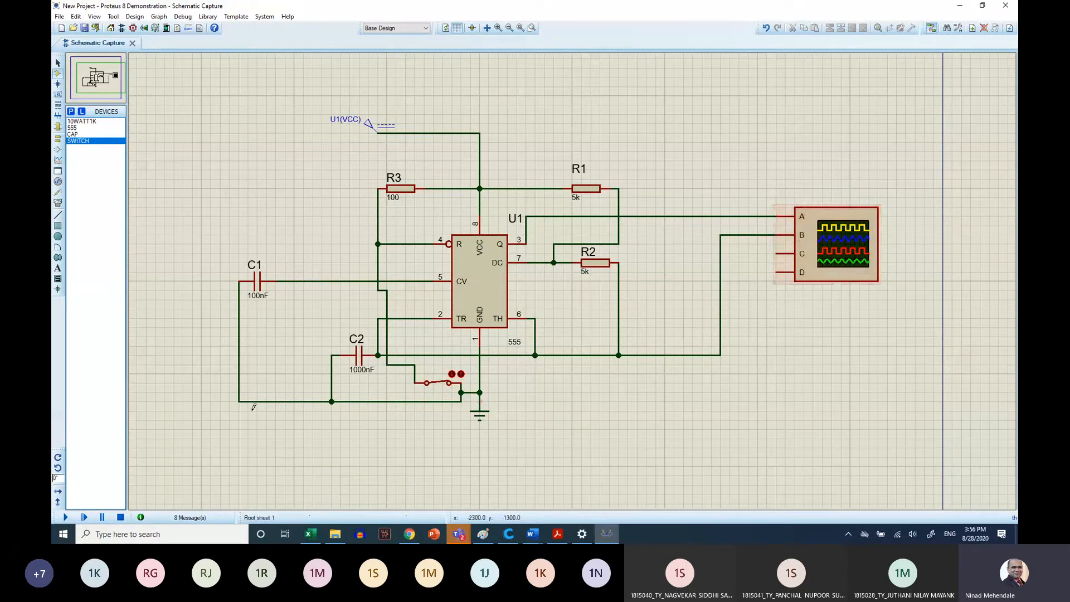
Run the simulation, open and reclose the reset switch while observing the oscilloscope, and stop the simulation.
left_click(64, 518)
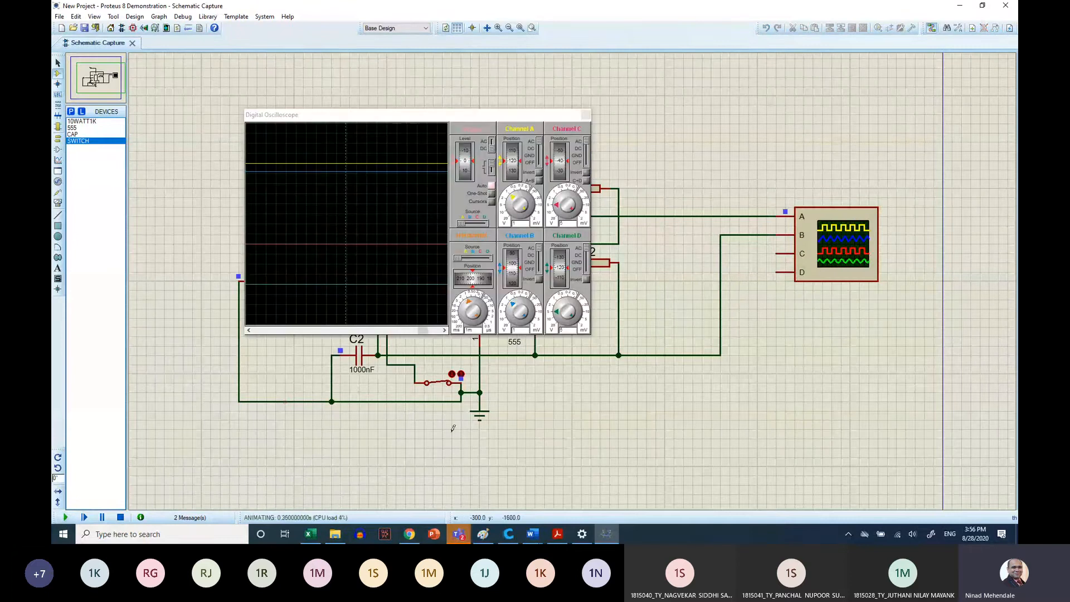
left_click(437, 388)
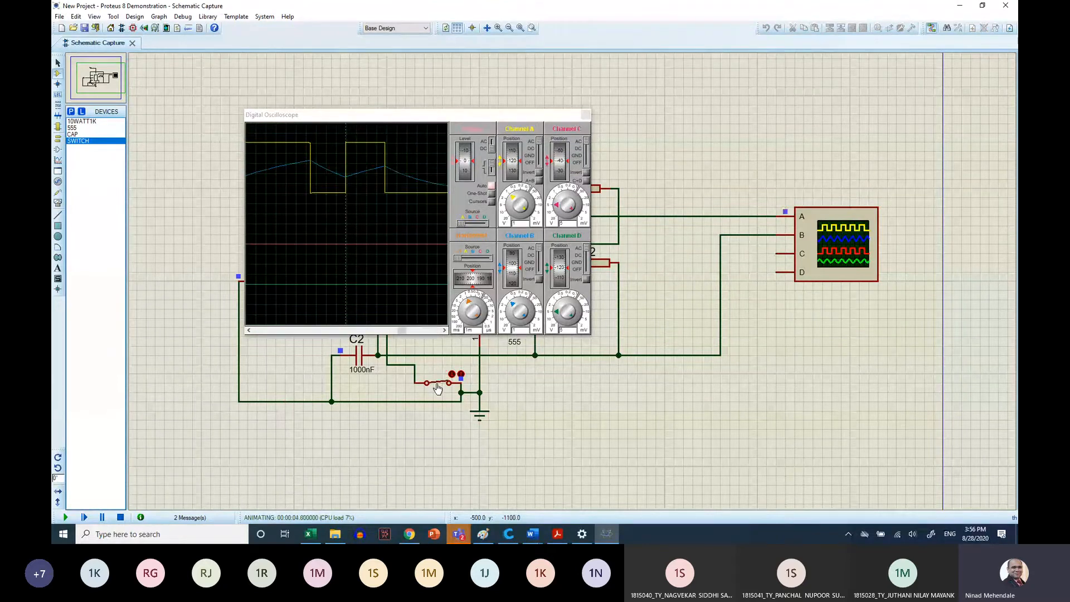
left_click(437, 388)
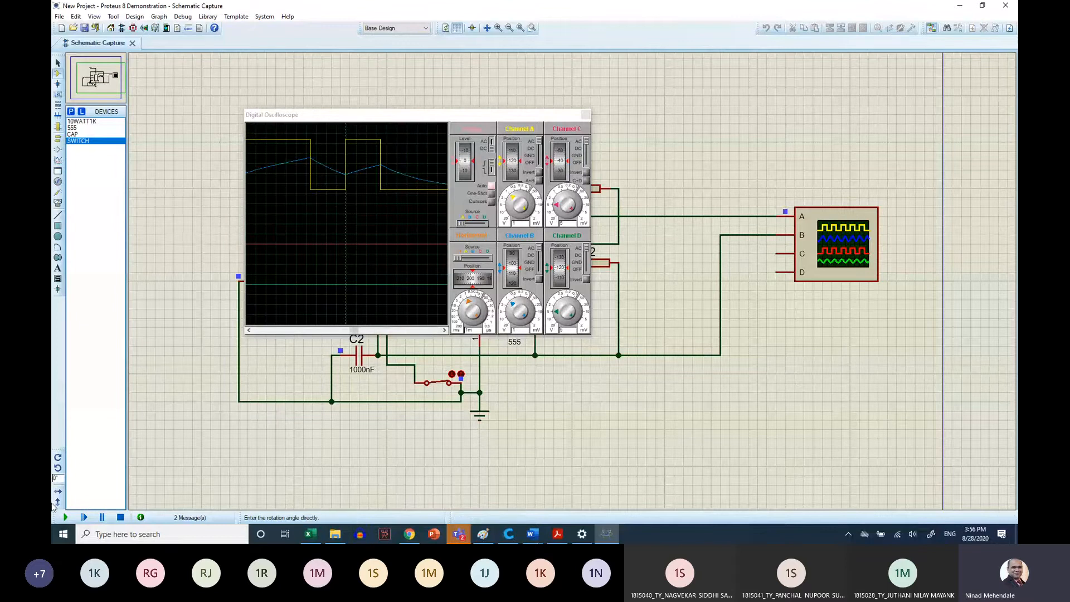
left_click(120, 517)
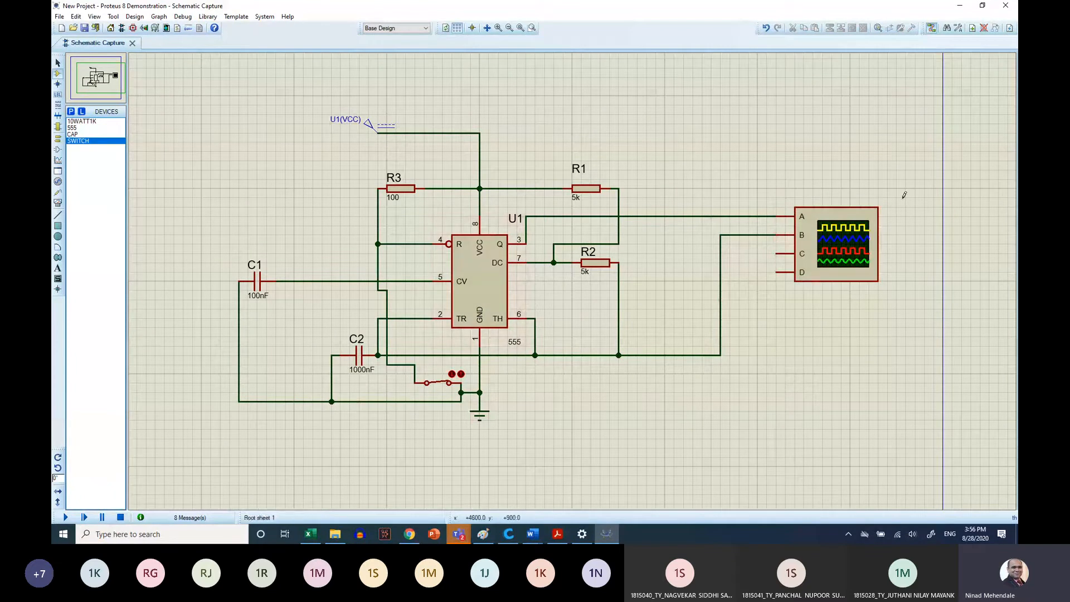
Delete the oscilloscope and place a SOUNDER from the device library to the right of R2.
left_click(852, 229)
key("Delete")
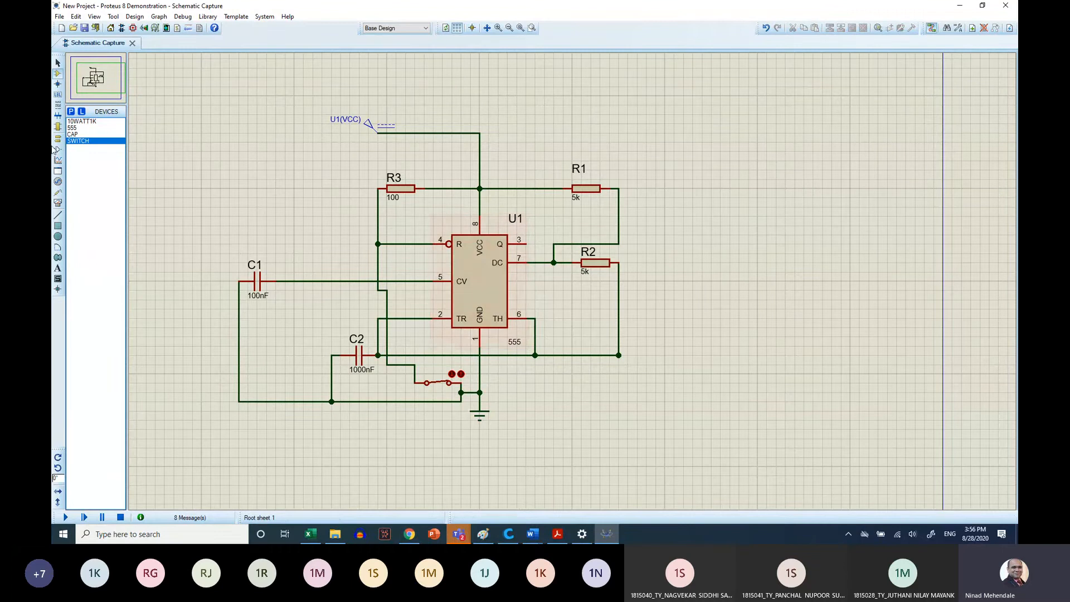
left_click(71, 111)
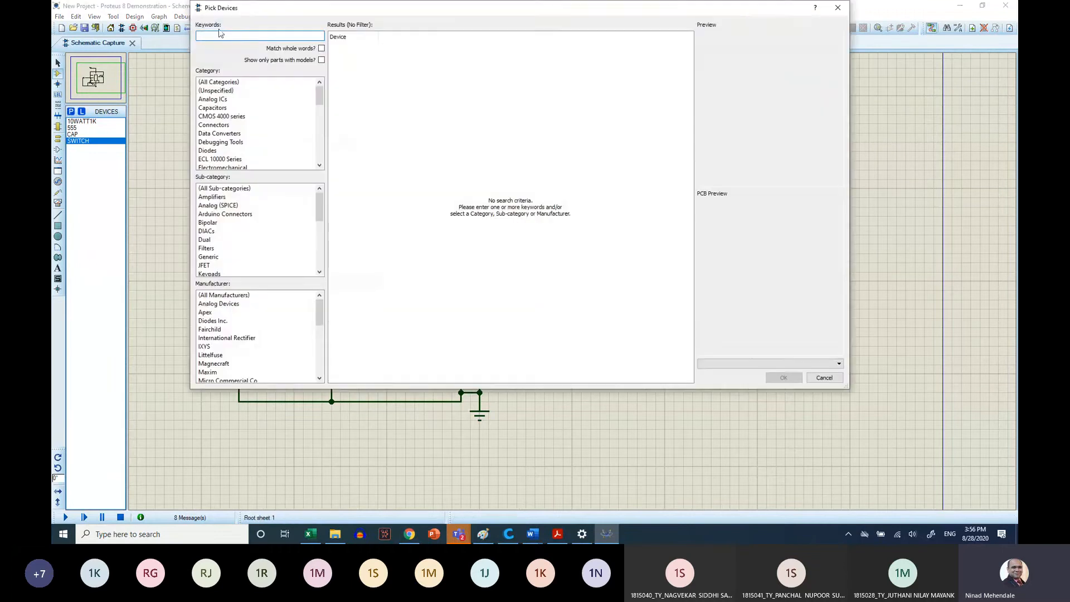
type("sounder")
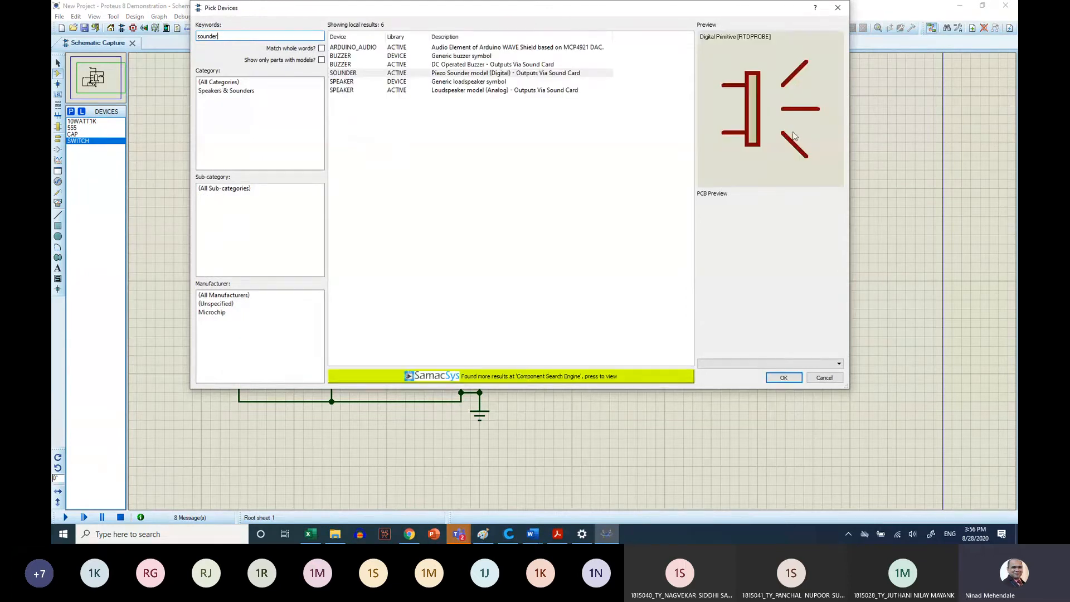
left_click(783, 377)
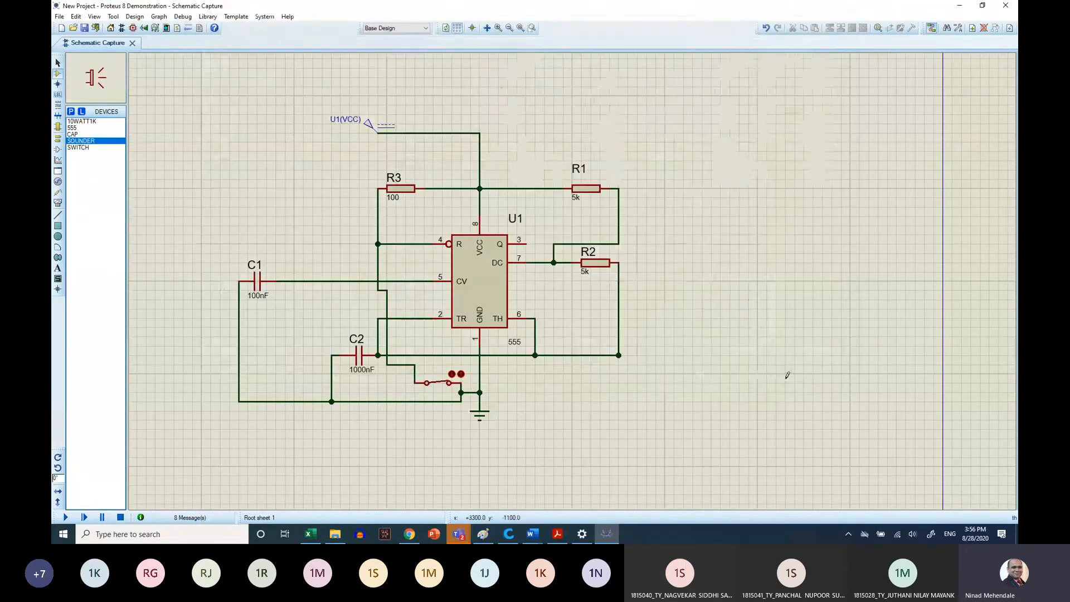
left_click(693, 249)
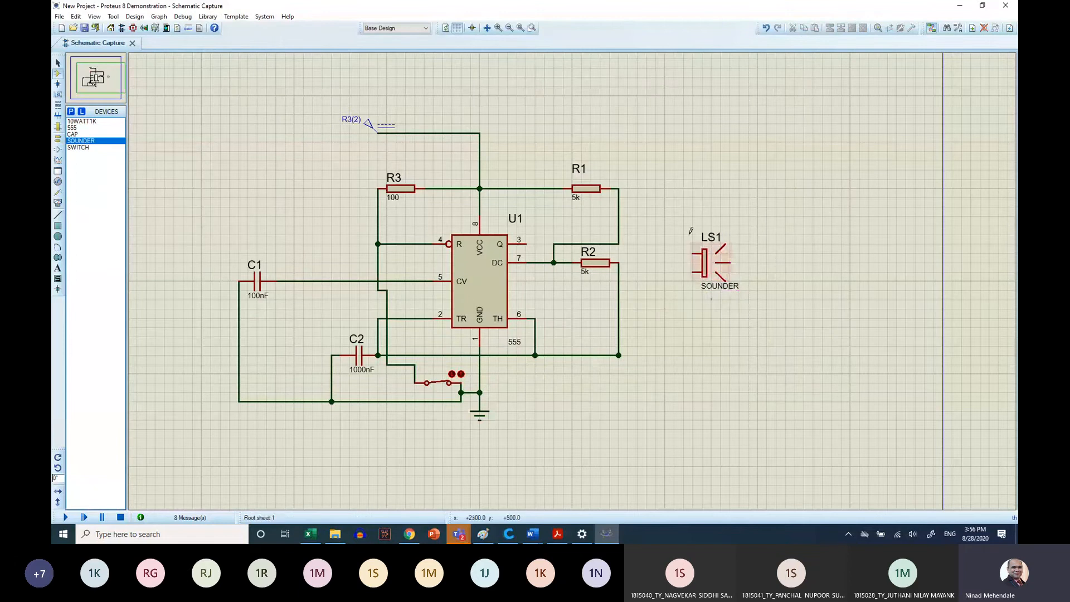
Wire the sounder's upper terminal to pin 3 of the 555 and its lower terminal to ground.
left_click(692, 253)
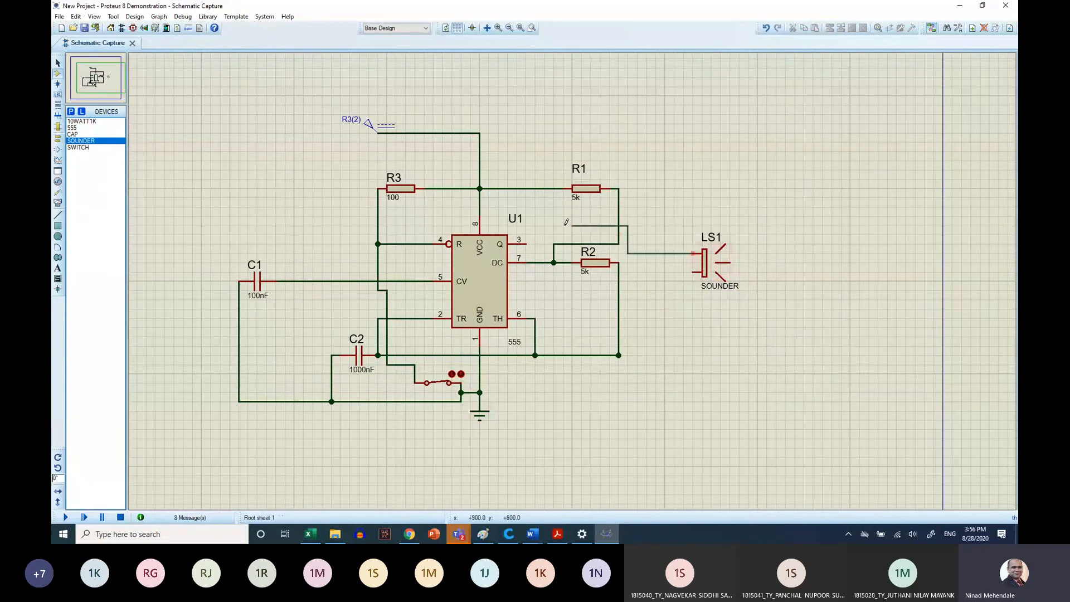
left_click(528, 243)
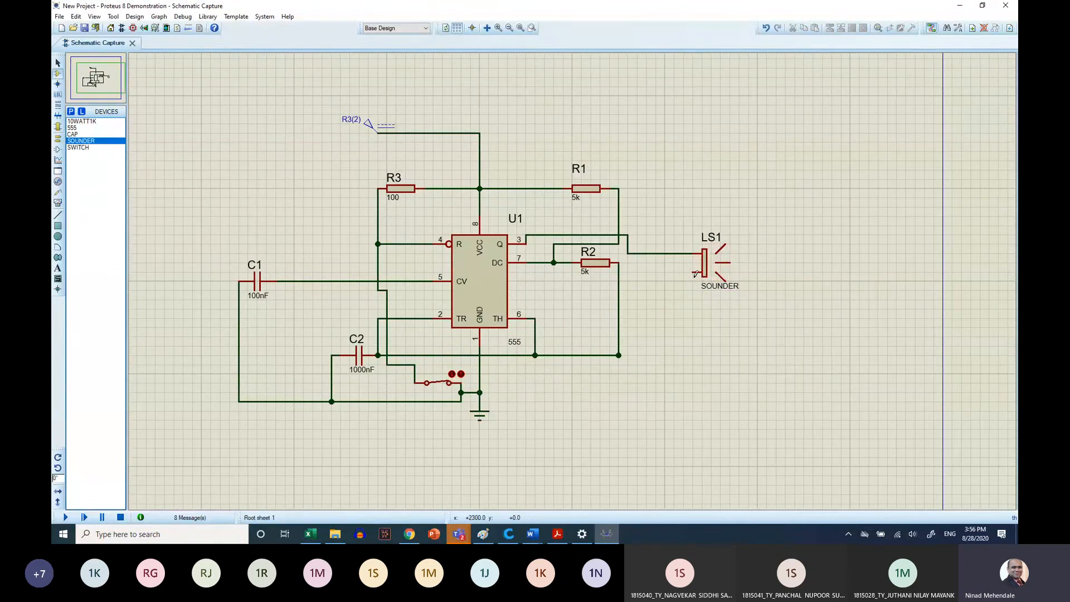
left_click(695, 271)
left_click(479, 393)
Run the simulation and toggle the reset switch several times to test the sounder.
mouse_move(492, 8)
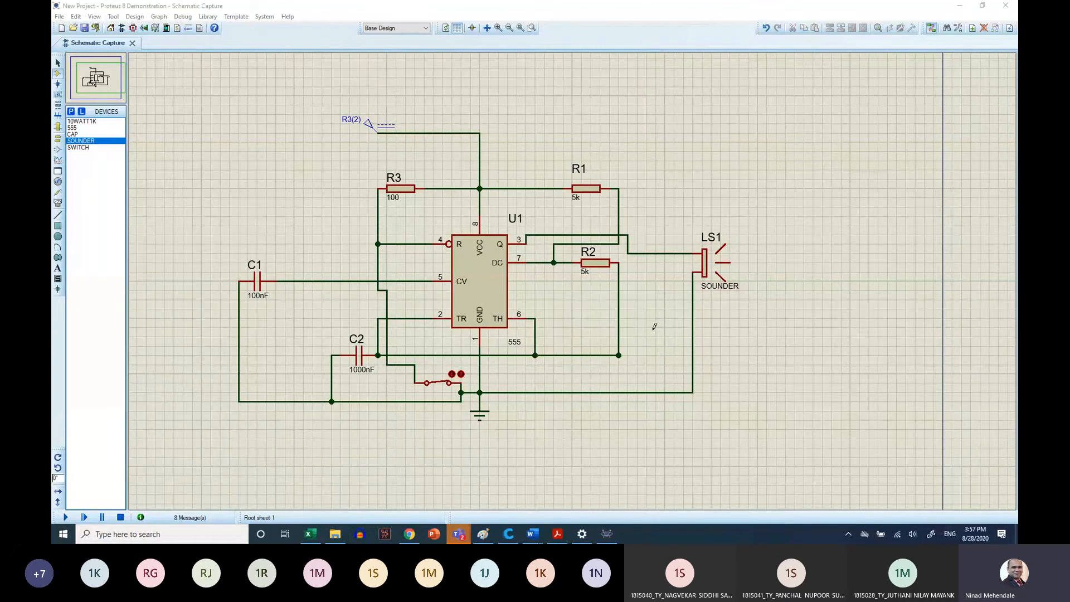
left_click(65, 516)
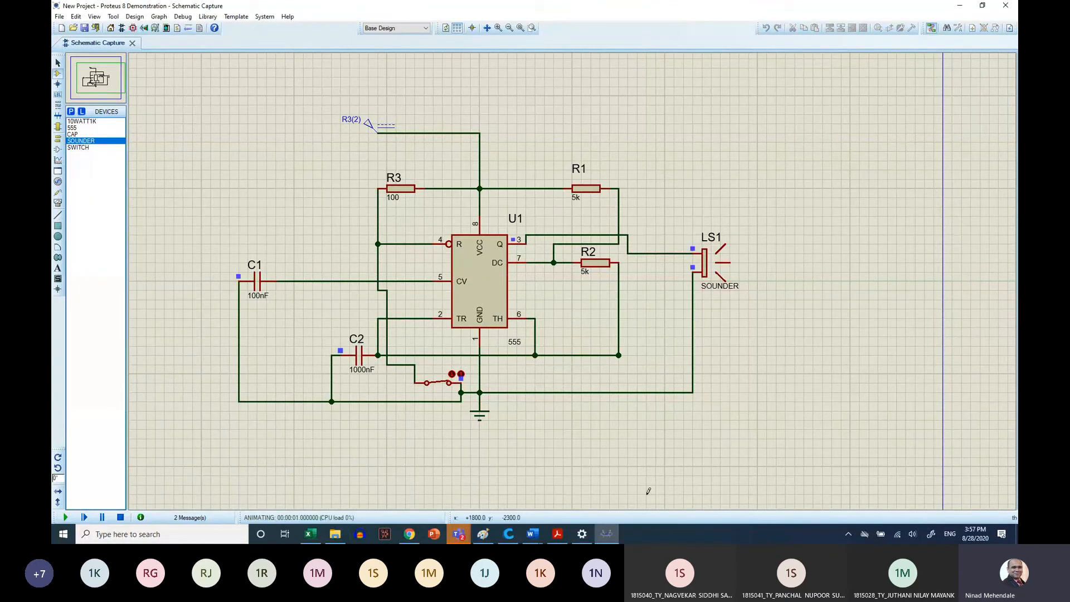
left_click(440, 386)
left_click(439, 386)
left_click(440, 387)
left_click(441, 387)
Check the component values of the Intruder Detection circuit in the Word document, and return to Proteus.
mouse_move(408, 535)
mouse_move(485, 534)
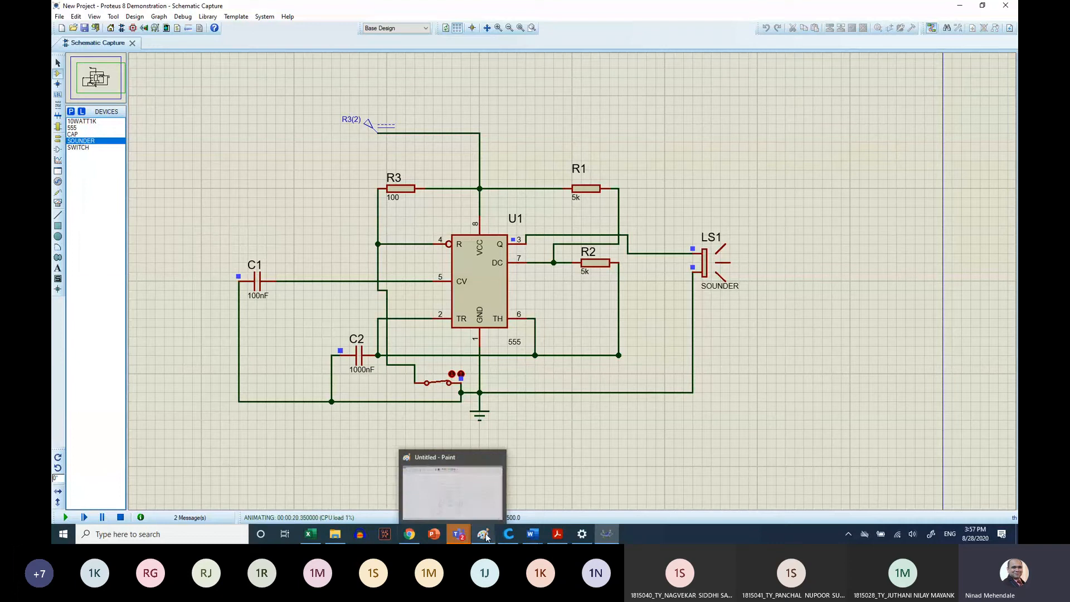
mouse_move(532, 535)
left_click(511, 474)
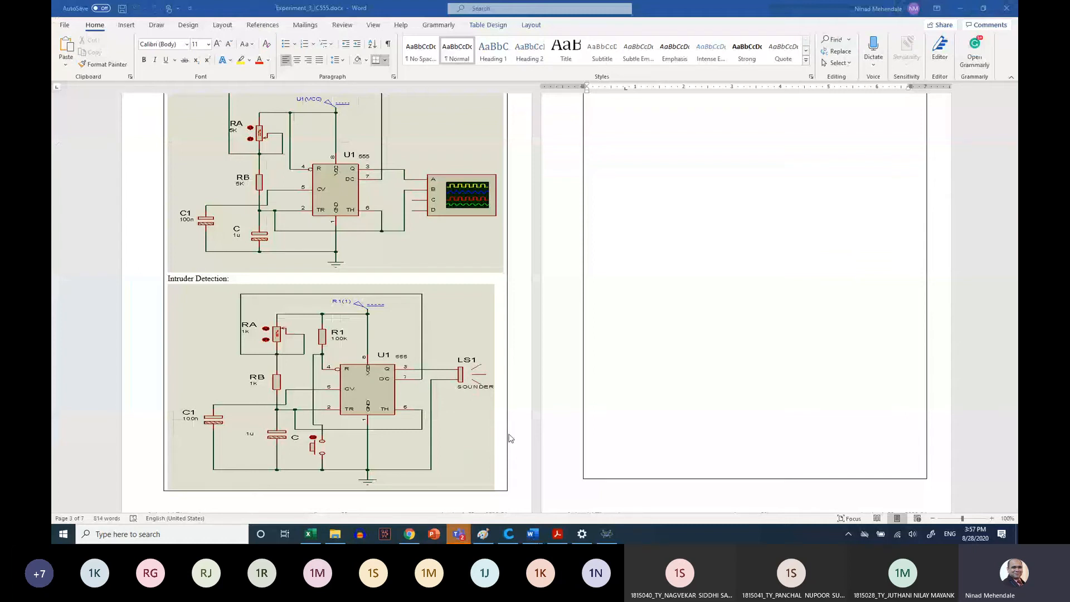
left_click(606, 534)
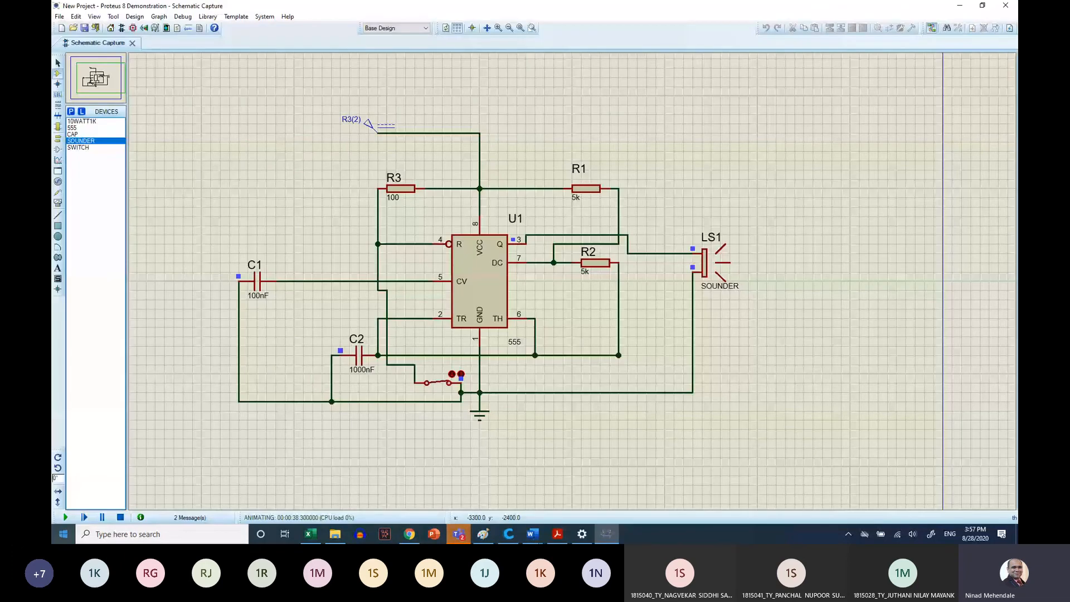
End the running simulation and set the value of resistor R1 to 1k.
double_click(575, 197)
left_click(483, 181)
type("1k")
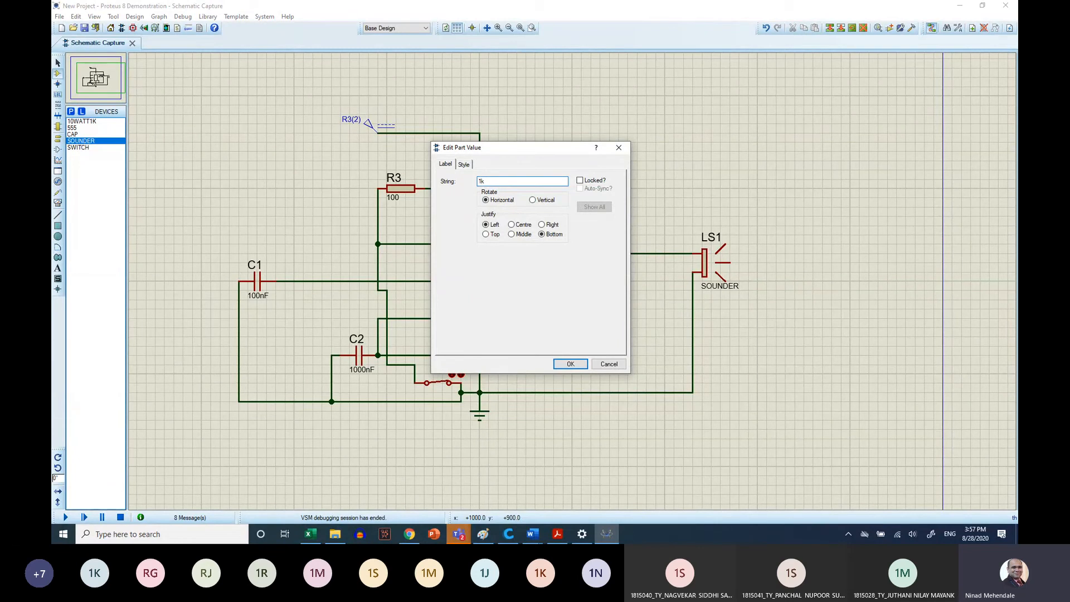
left_click(570, 364)
Set the value of resistor R2 to 1k.
left_click(594, 272)
left_click(594, 272)
left_click(482, 181)
key("BackSpace")
type("1")
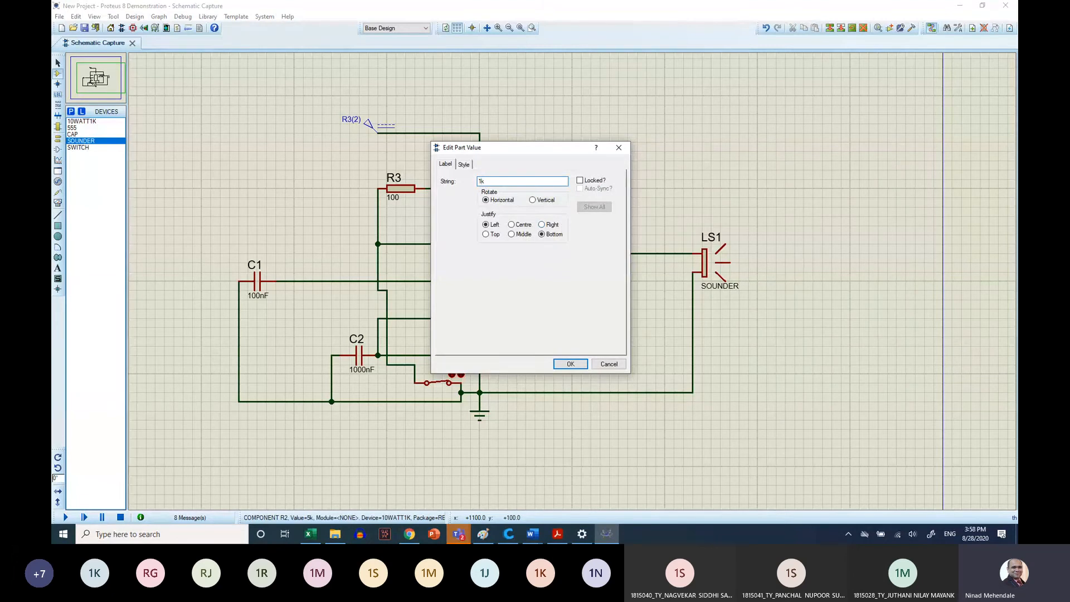
left_click(570, 363)
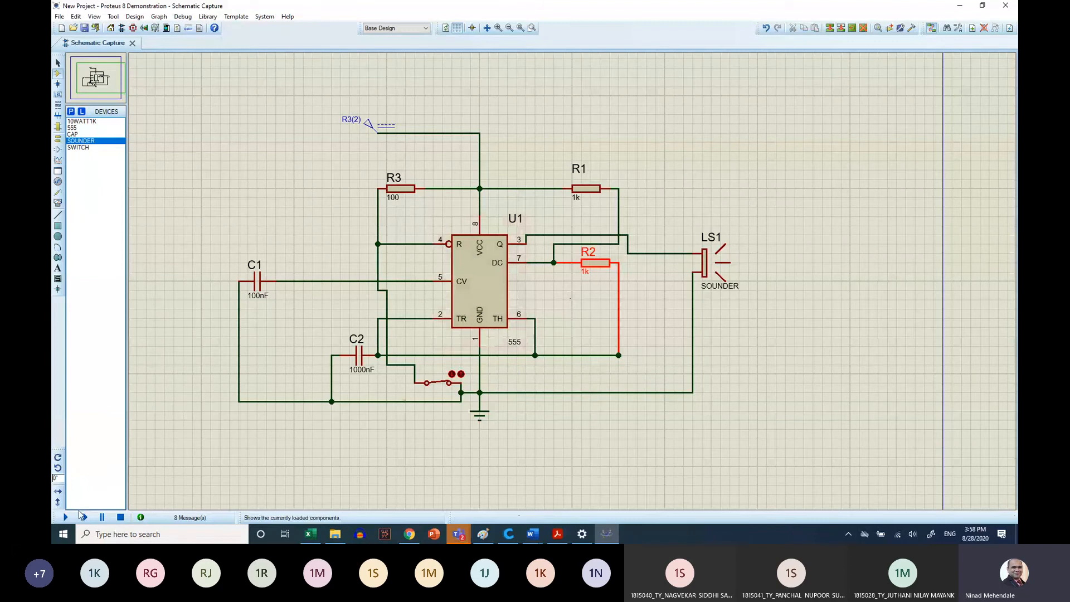
Run the simulation with the 1k resistors and toggle the reset switch repeatedly to test the sounder.
left_click(65, 517)
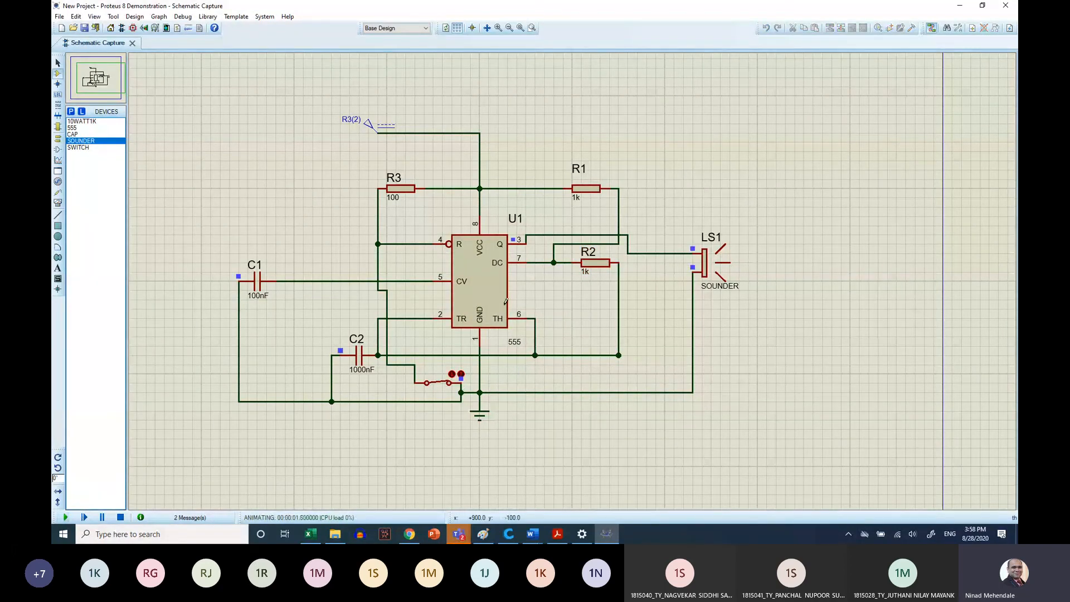
left_click(445, 384)
left_click(444, 384)
left_click(444, 384)
left_click(446, 383)
Stop sharing the screen in the Teams meeting.
mouse_move(617, 10)
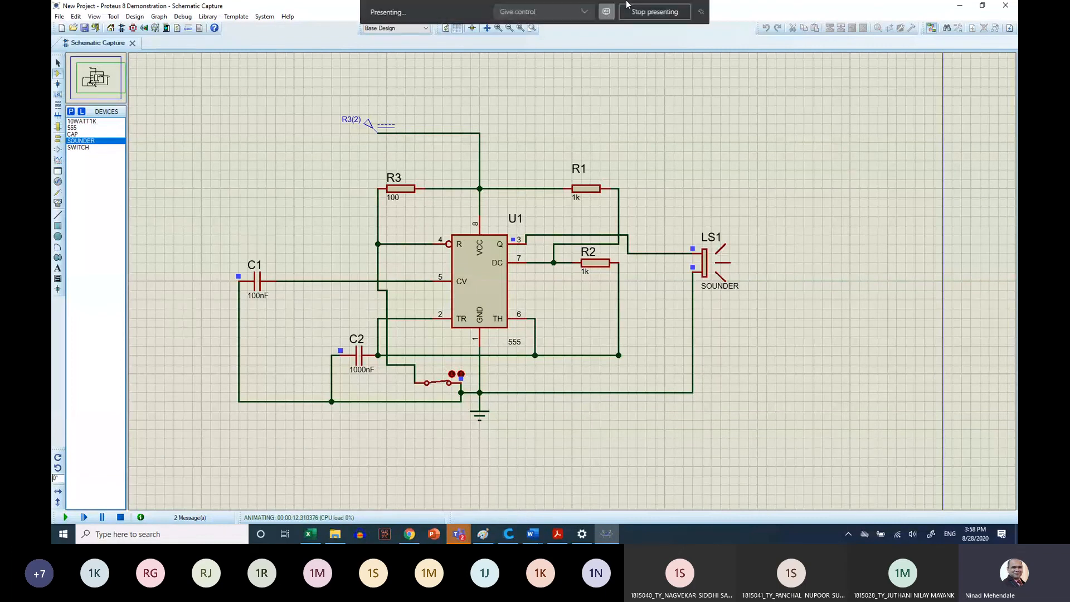
left_click(643, 15)
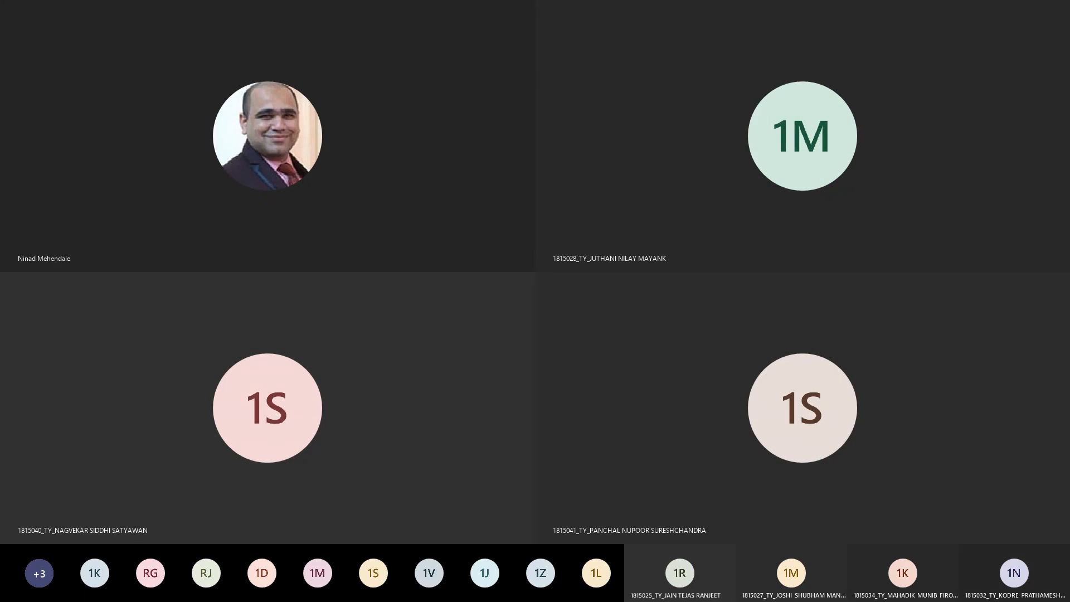